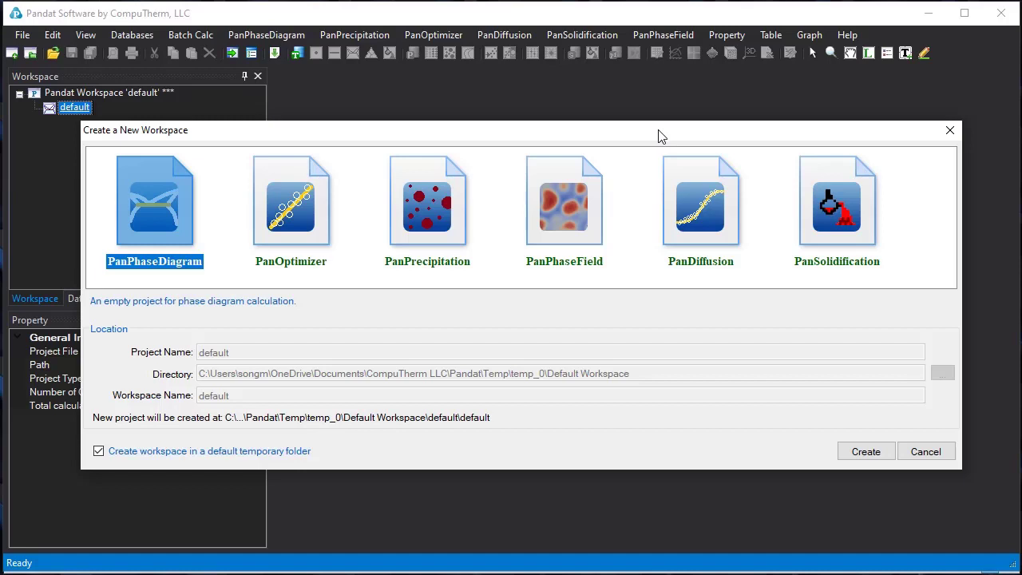
# - Dismiss the new-workspace dialog twice without creating a workspace, keeping the default one
pyautogui.click(860, 452)
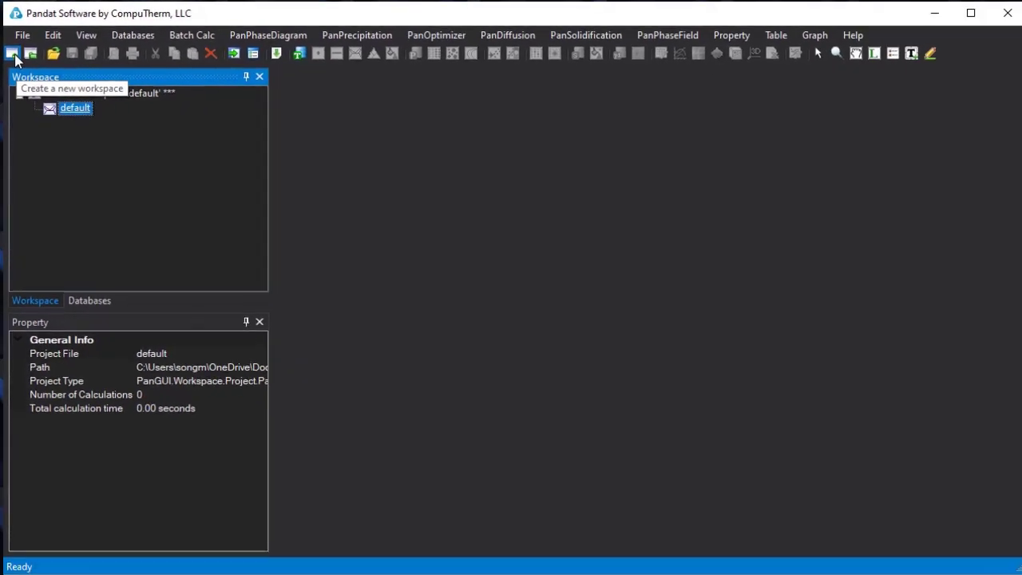
pyautogui.click(12, 52)
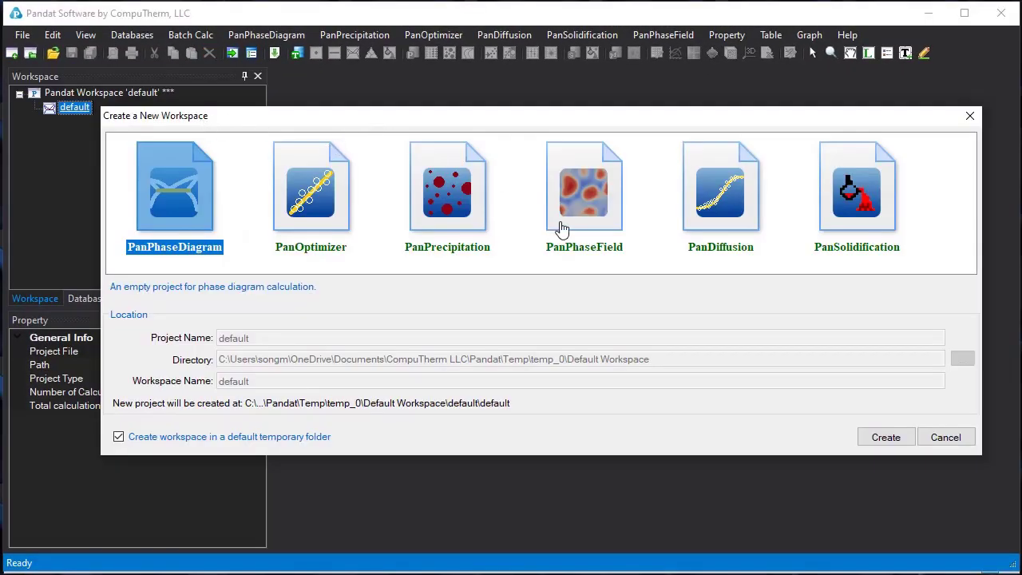
pyautogui.click(943, 437)
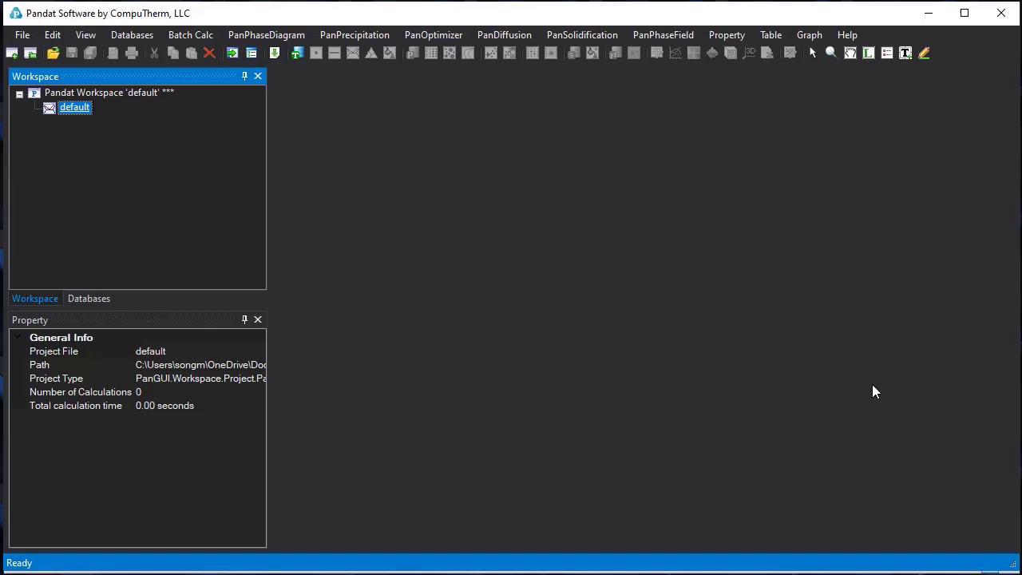
# - Cancel File > Create a New Workspace, then show the Start Page from the View menu
pyautogui.click(24, 35)
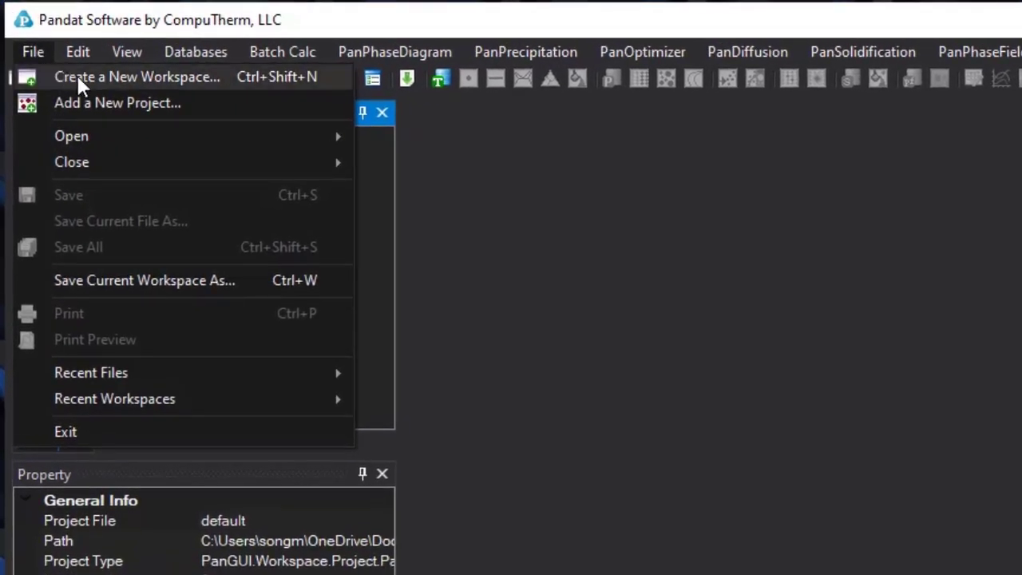
pyautogui.click(77, 78)
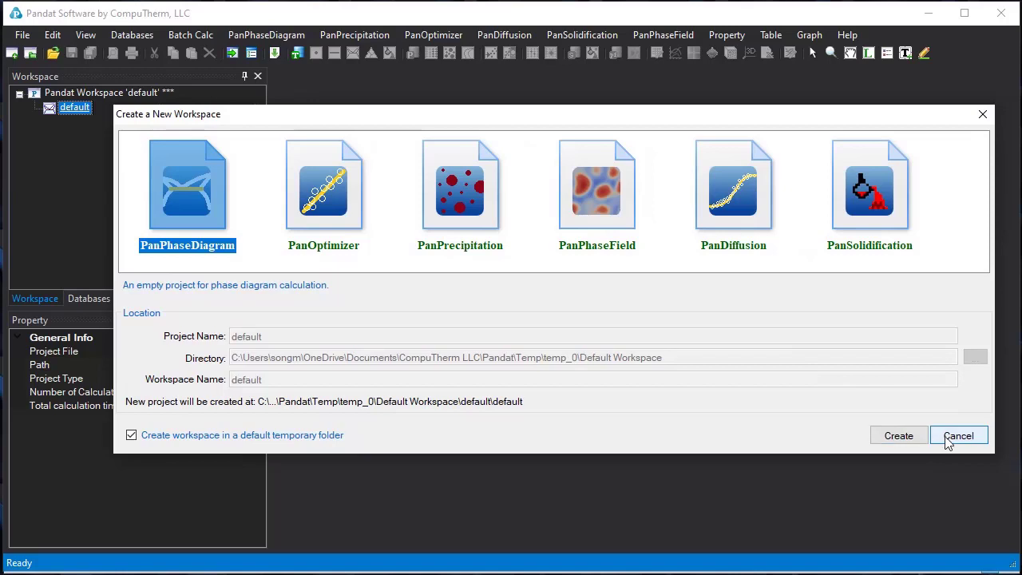
pyautogui.click(947, 443)
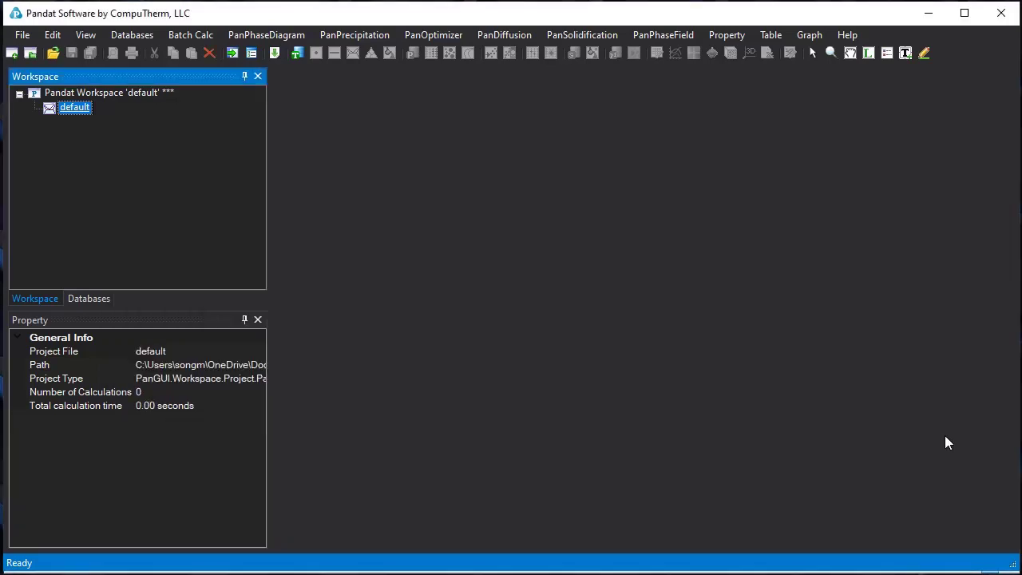
pyautogui.click(88, 36)
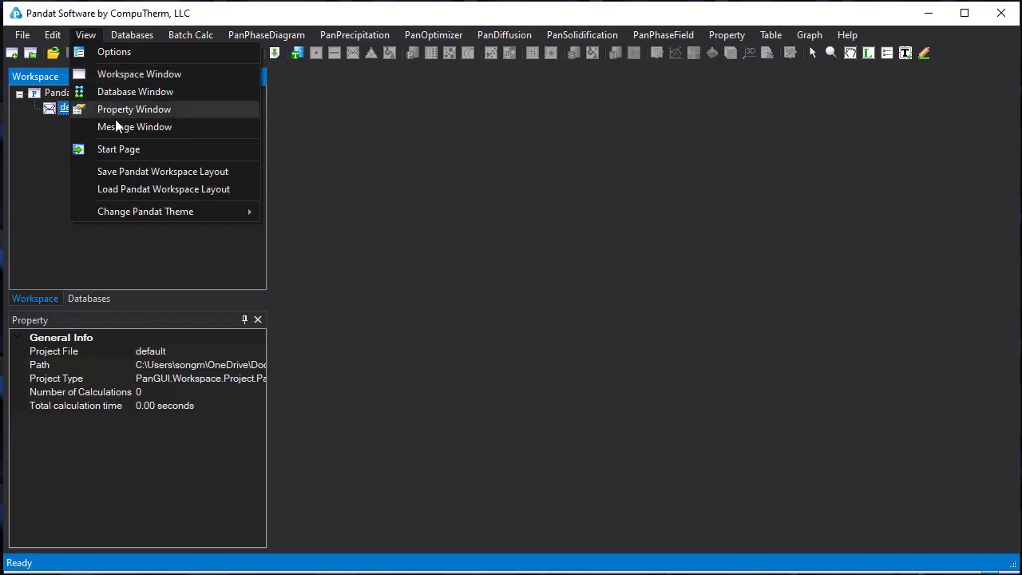
pyautogui.click(154, 153)
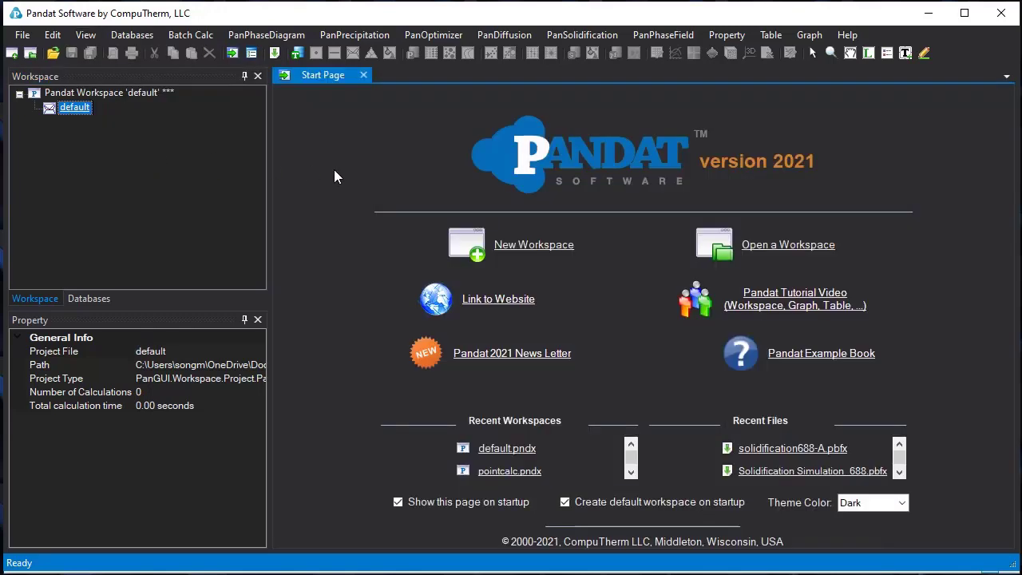
# - Start a new workspace from the Start Page, look at PanPhaseDiagram, then close the dialog
pyautogui.click(531, 246)
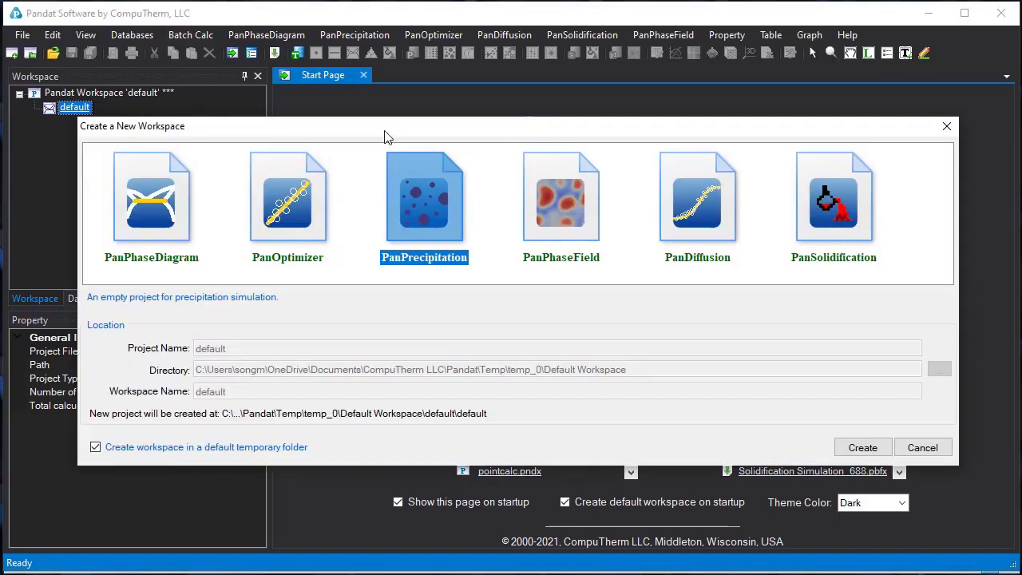
pyautogui.click(168, 228)
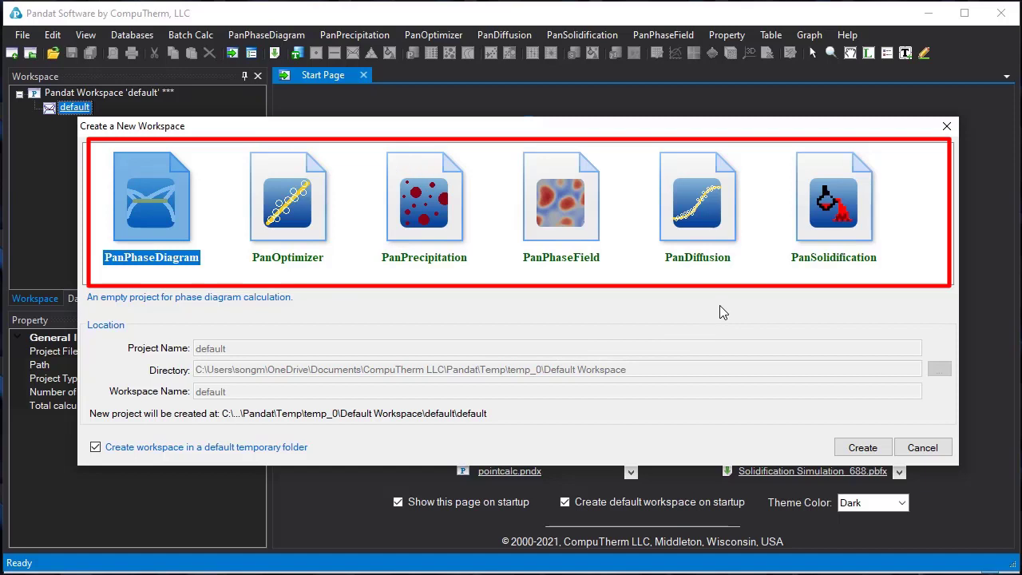
pyautogui.click(861, 449)
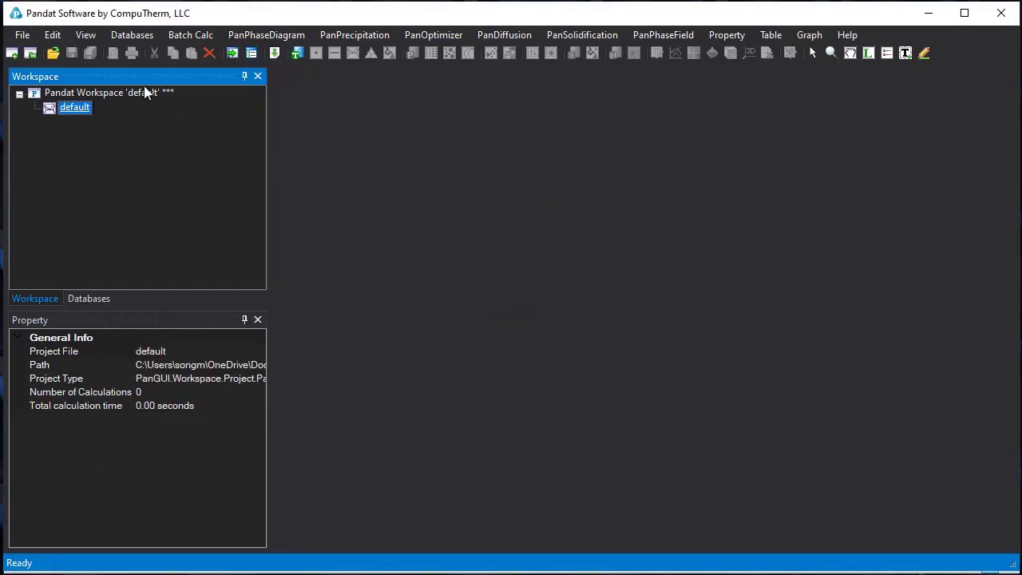
# - Open Save Current Workspace As and cancel without saving
pyautogui.click(22, 35)
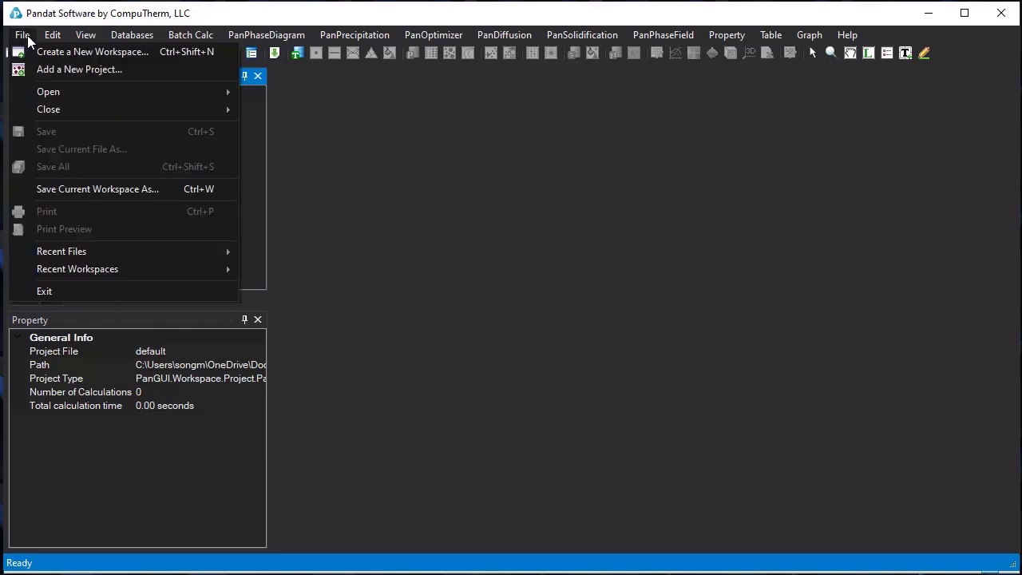
pyautogui.click(202, 191)
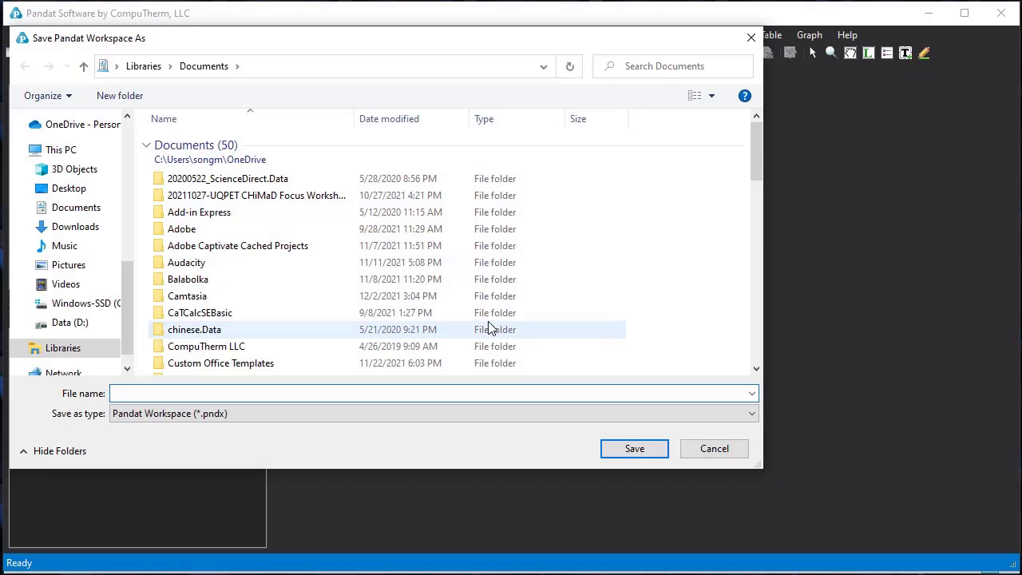
pyautogui.click(690, 452)
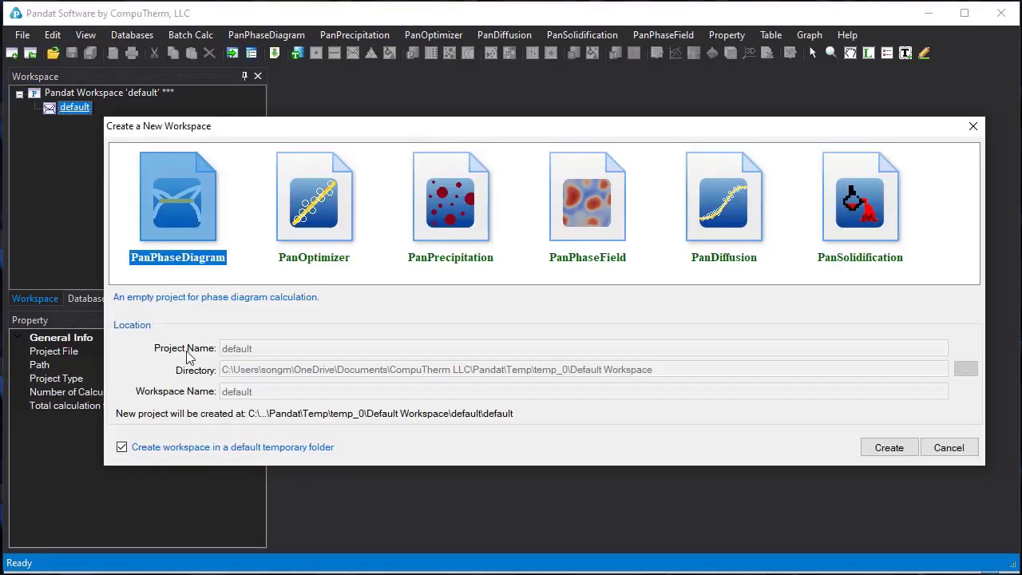
# - Set the location to D:\_VideoCalc, workspace name Demoworkspace and project name PhaseDiagram
pyautogui.click(122, 448)
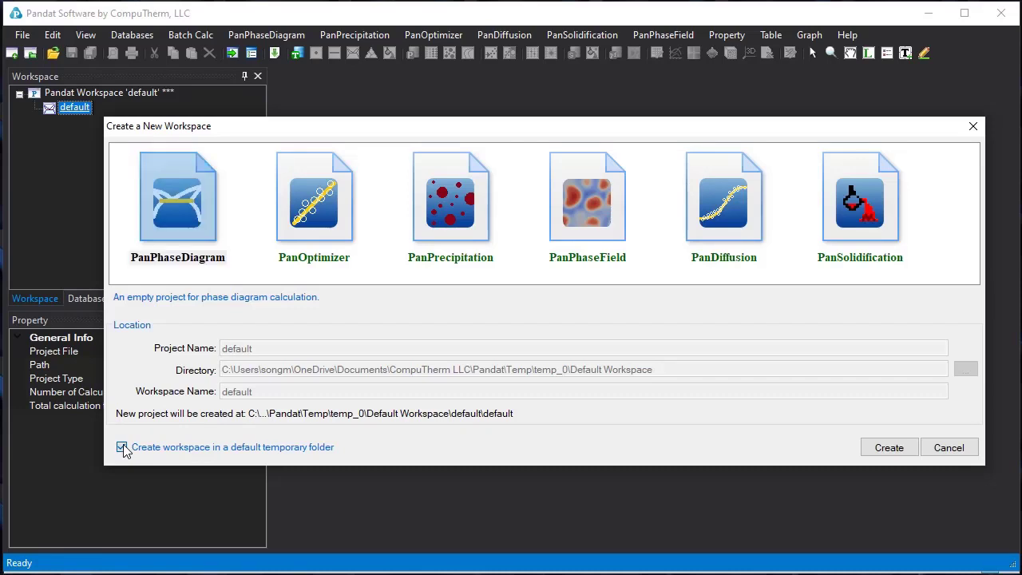
pyautogui.click(965, 370)
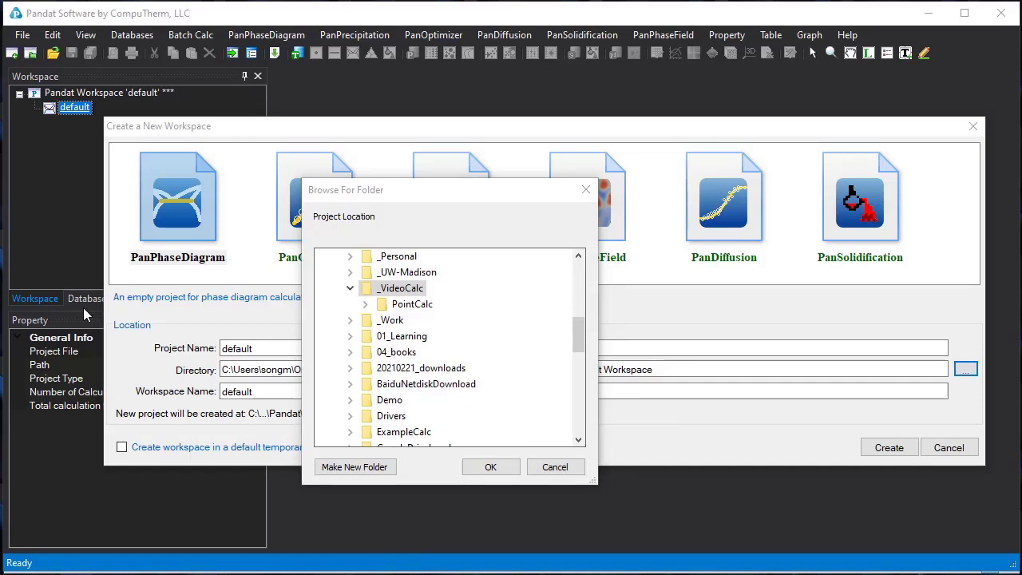
pyautogui.click(490, 467)
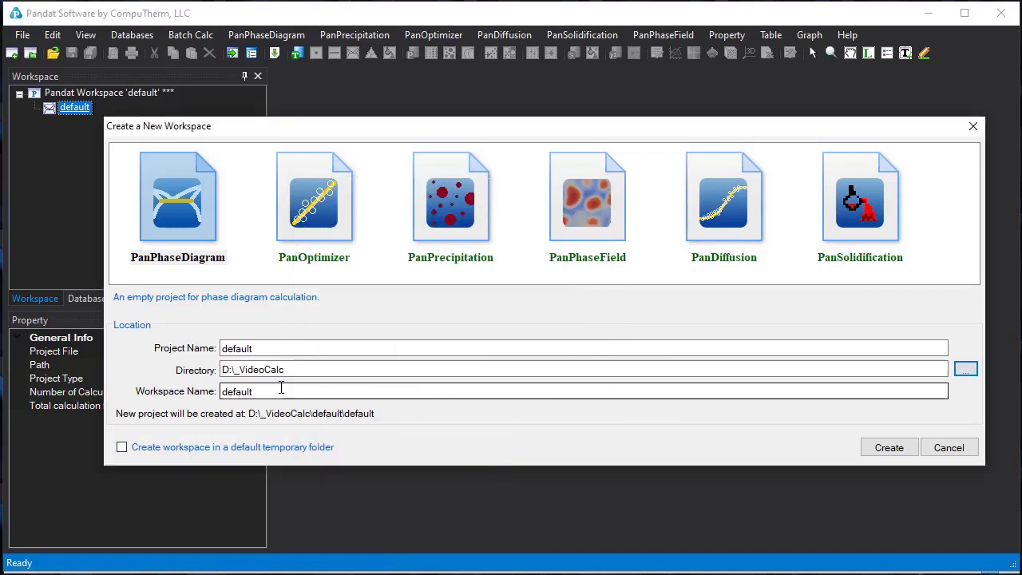
pyautogui.doubleClick(238, 391)
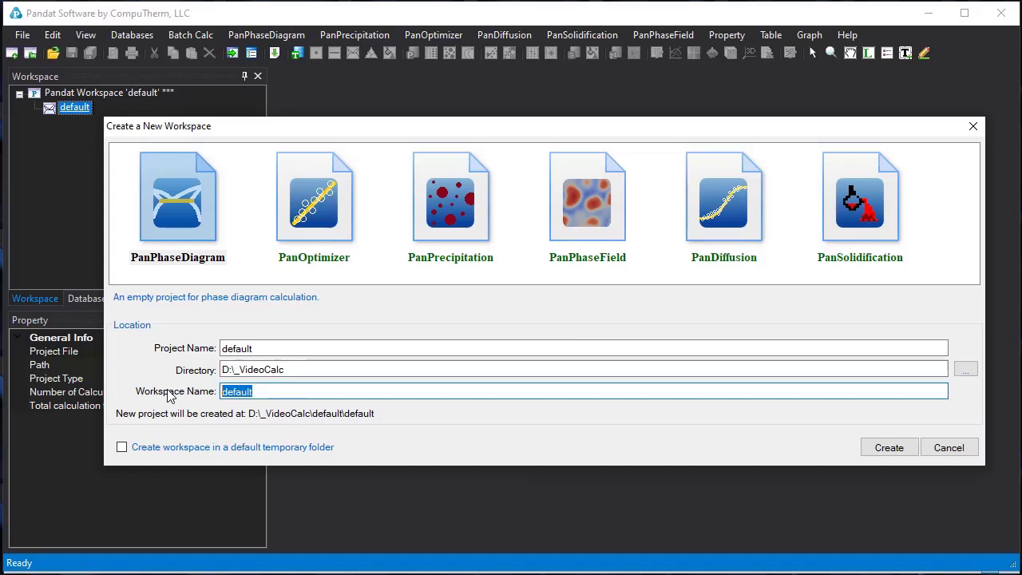
pyautogui.write('Demo')
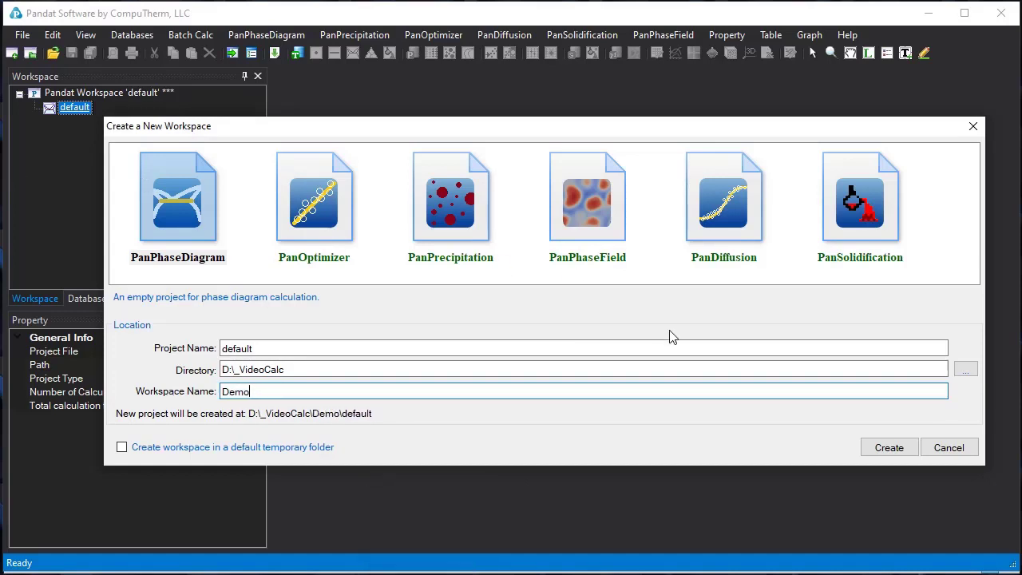
pyautogui.write('work')
pyautogui.write('space')
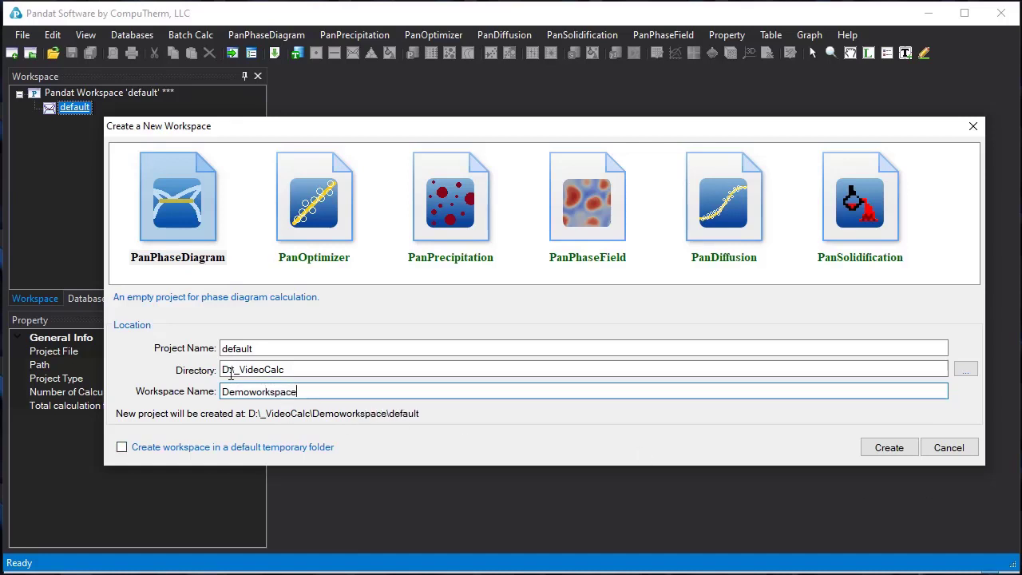
pyautogui.doubleClick(264, 348)
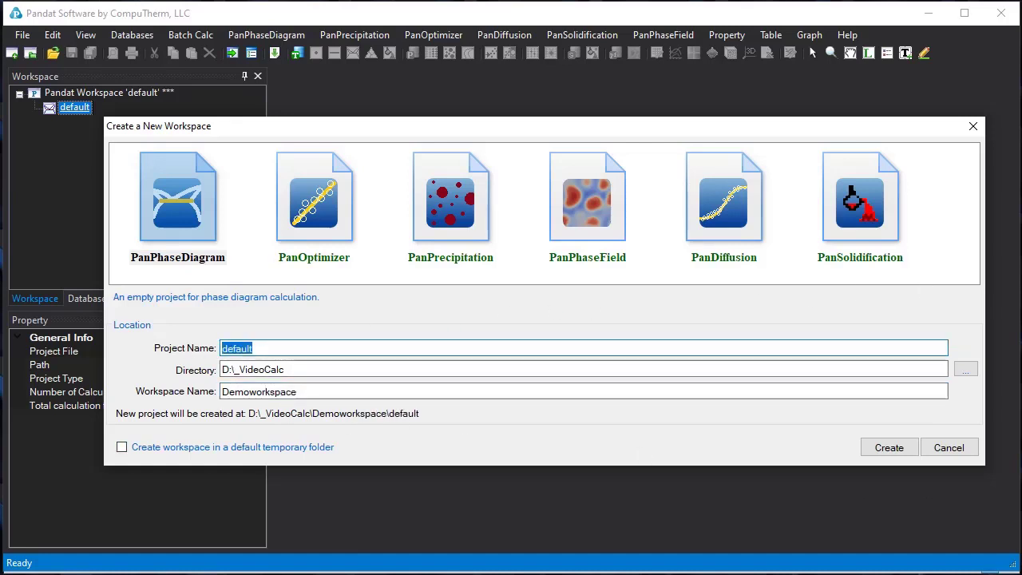
pyautogui.write('PhaseDiag')
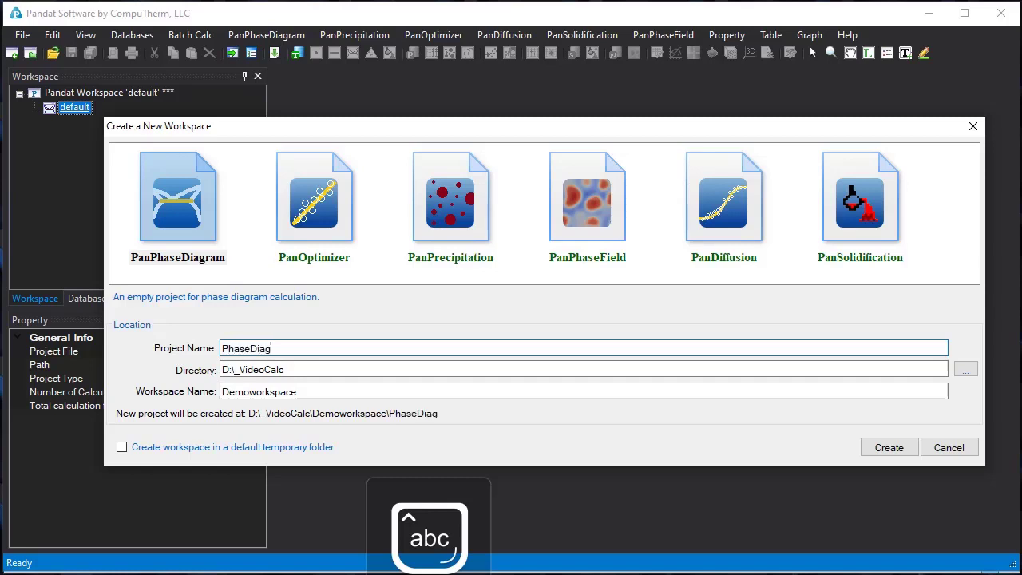
pyautogui.write('ram')
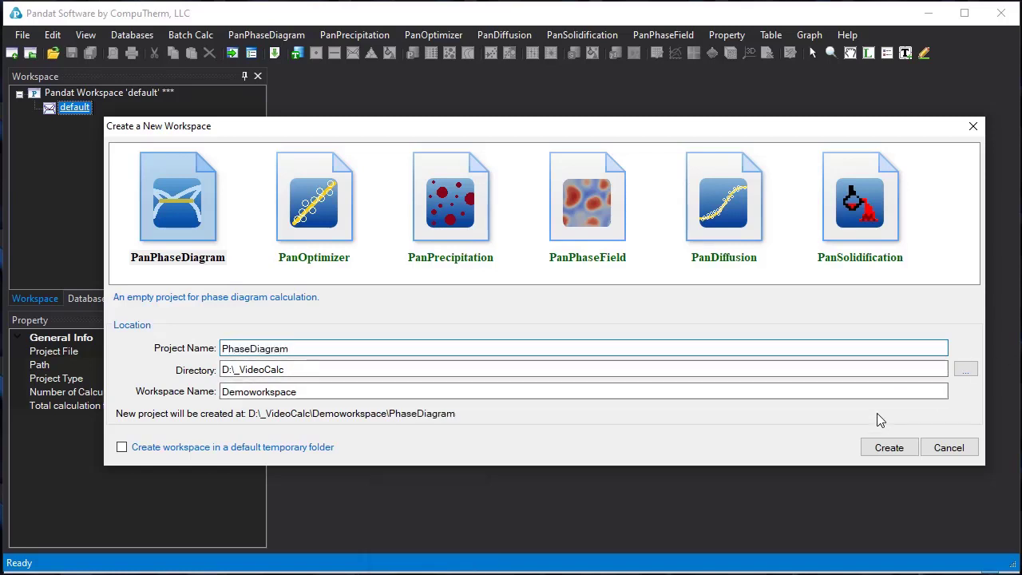
pyautogui.click(891, 452)
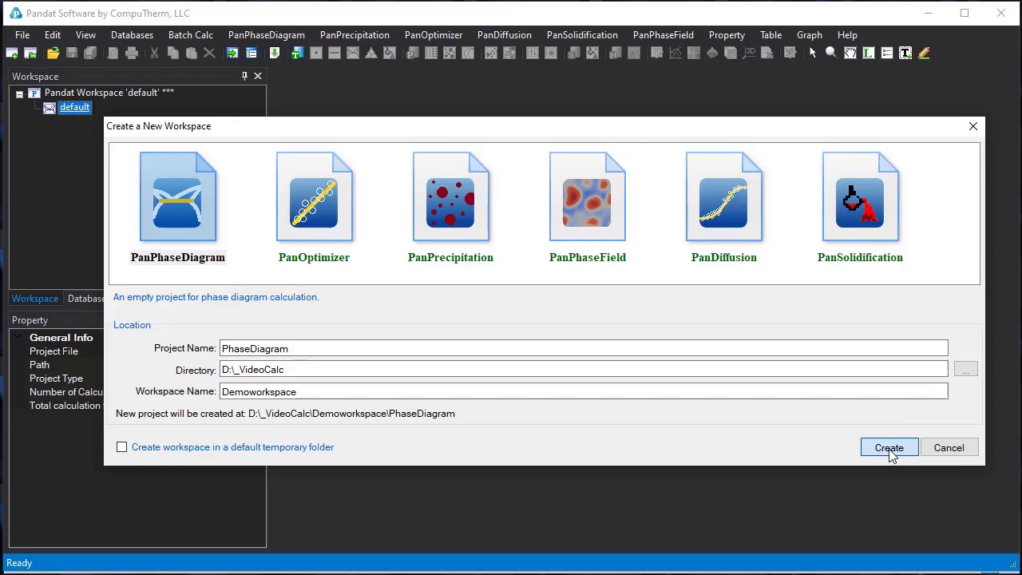
# - Create Demoworkspace and select its root node in the Workspace tree
pyautogui.click(889, 447)
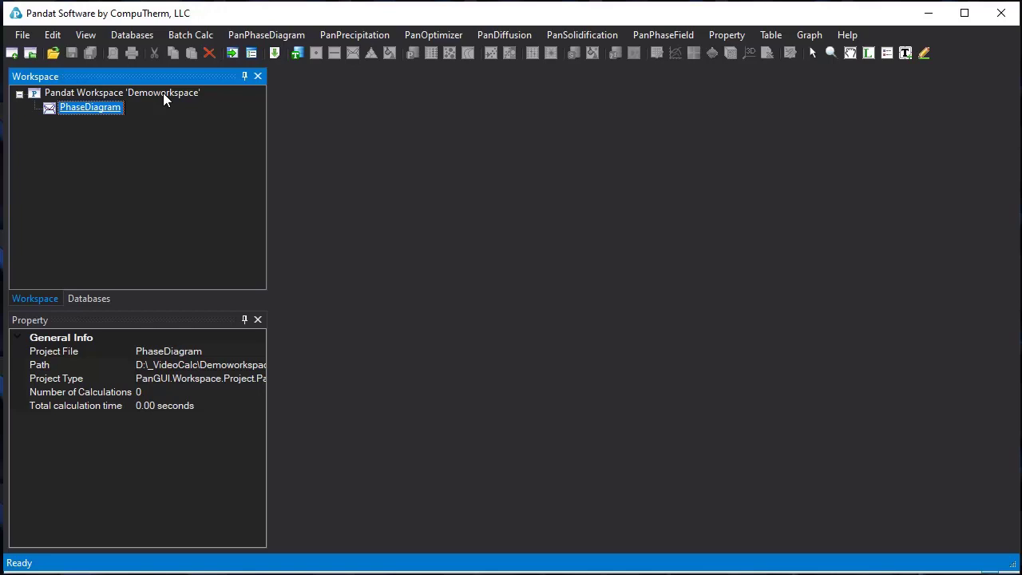
pyautogui.click(164, 93)
# - Add a PanPrecipitation project named Precipitation to Demoworkspace
pyautogui.rightClick(163, 94)
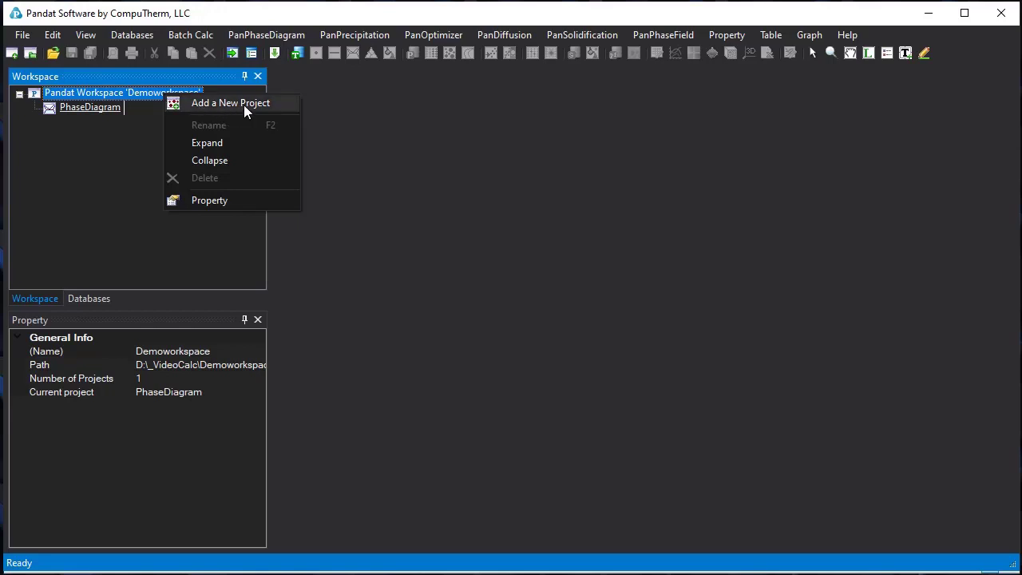
pyautogui.click(244, 103)
pyautogui.click(445, 228)
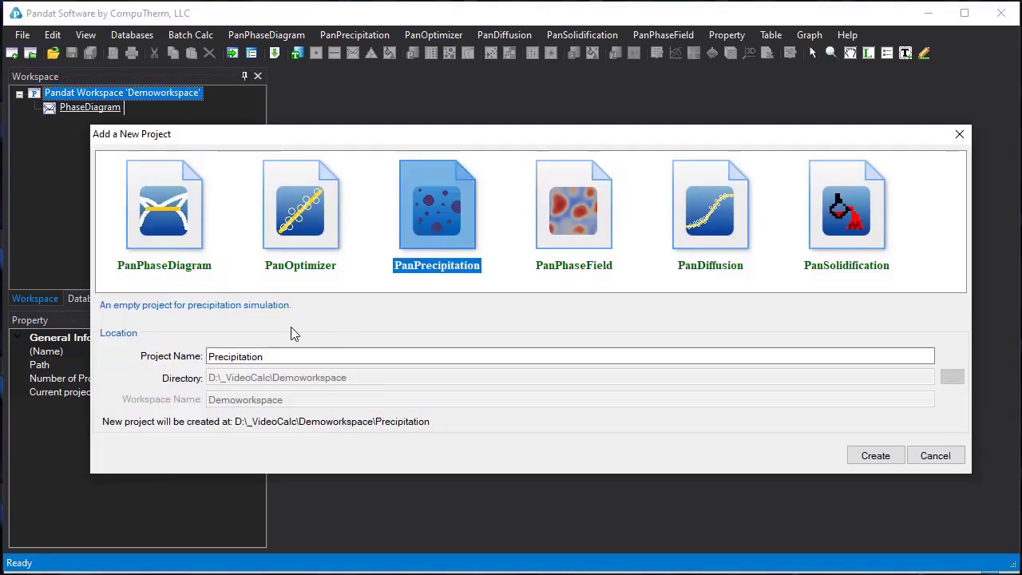
pyautogui.click(872, 455)
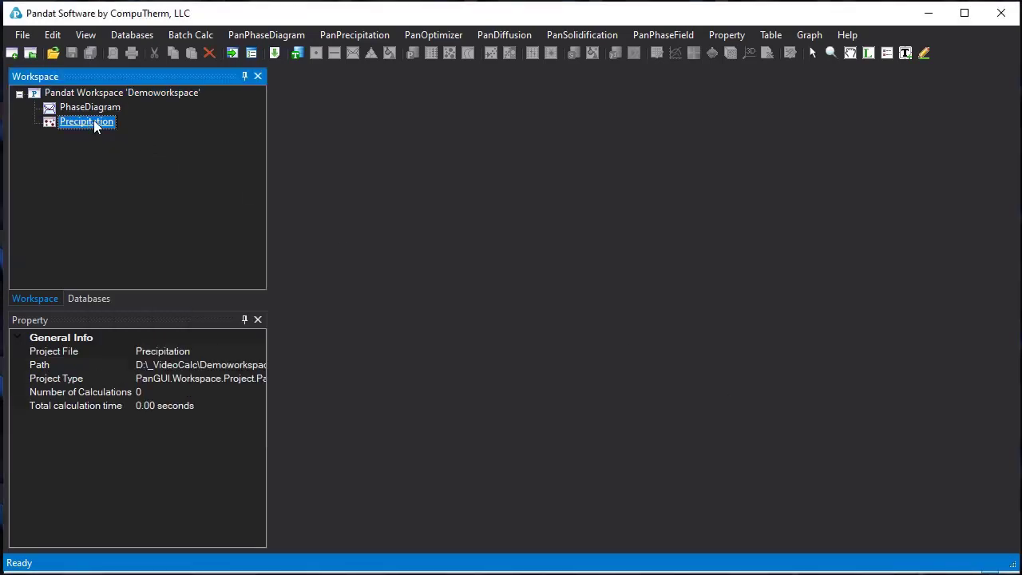
# - Add a PanDiffusion project named Diffusion to Demoworkspace
pyautogui.click(167, 92)
pyautogui.rightClick(167, 92)
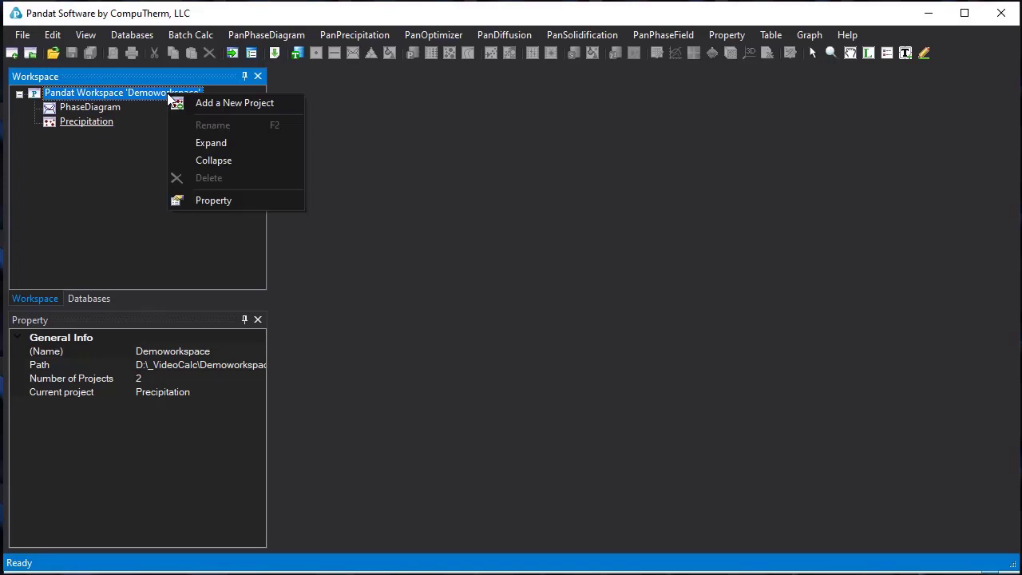
pyautogui.click(260, 109)
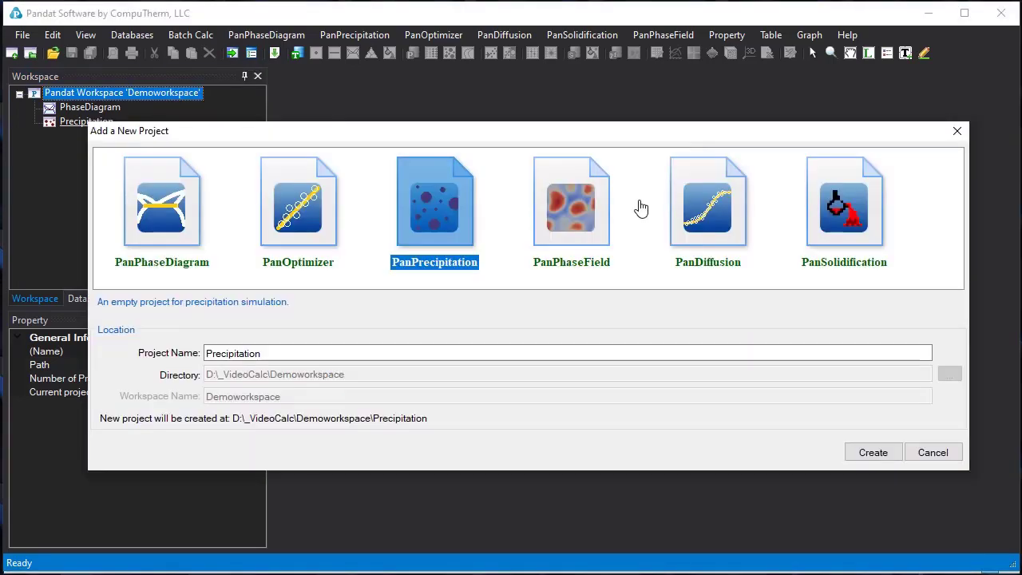
pyautogui.click(730, 226)
pyautogui.click(856, 450)
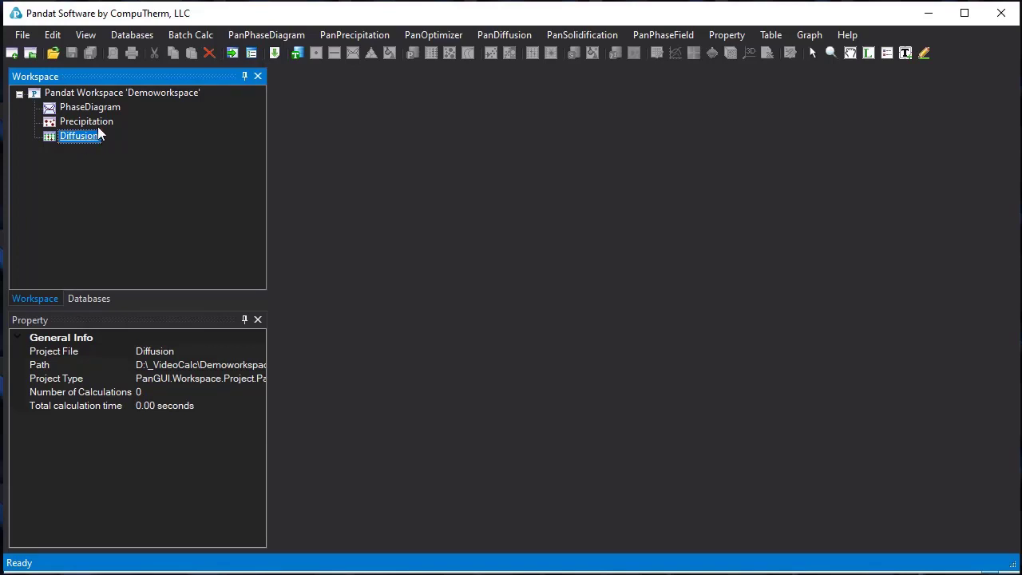
# - Review the Precipitation and PhaseDiagram properties, then make PhaseDiagram the active project
pyautogui.click(99, 124)
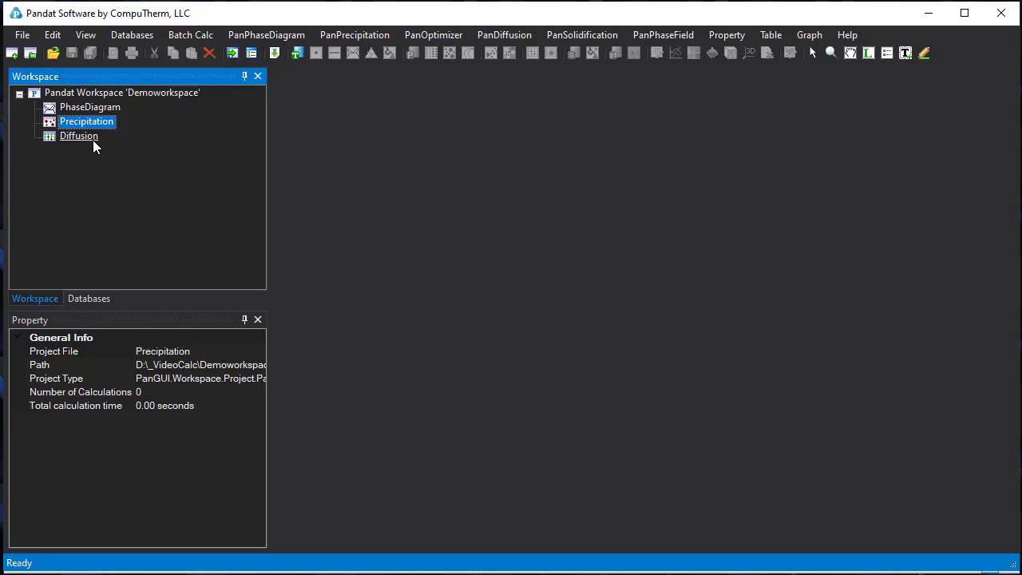
pyautogui.click(107, 108)
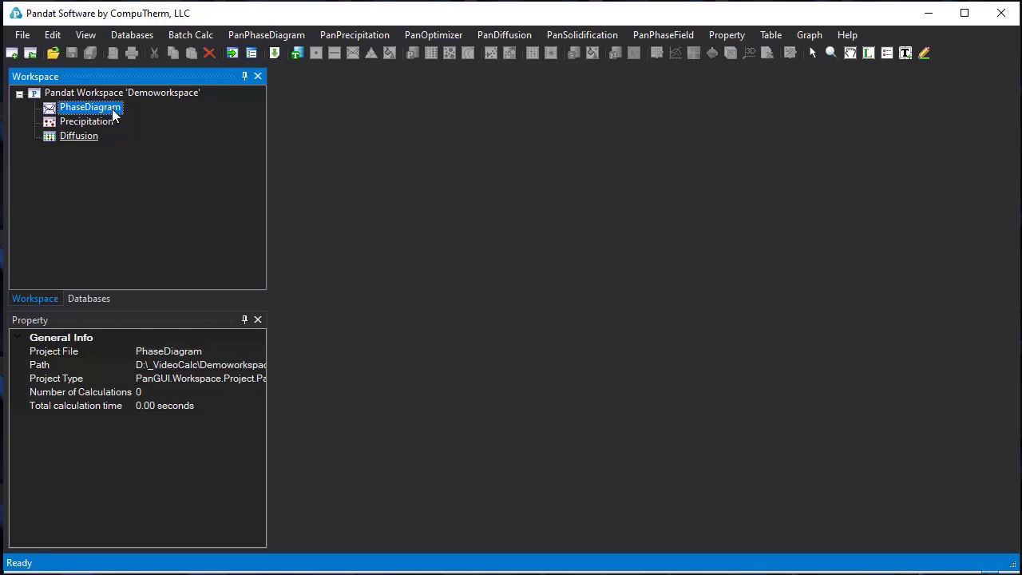
pyautogui.rightClick(113, 115)
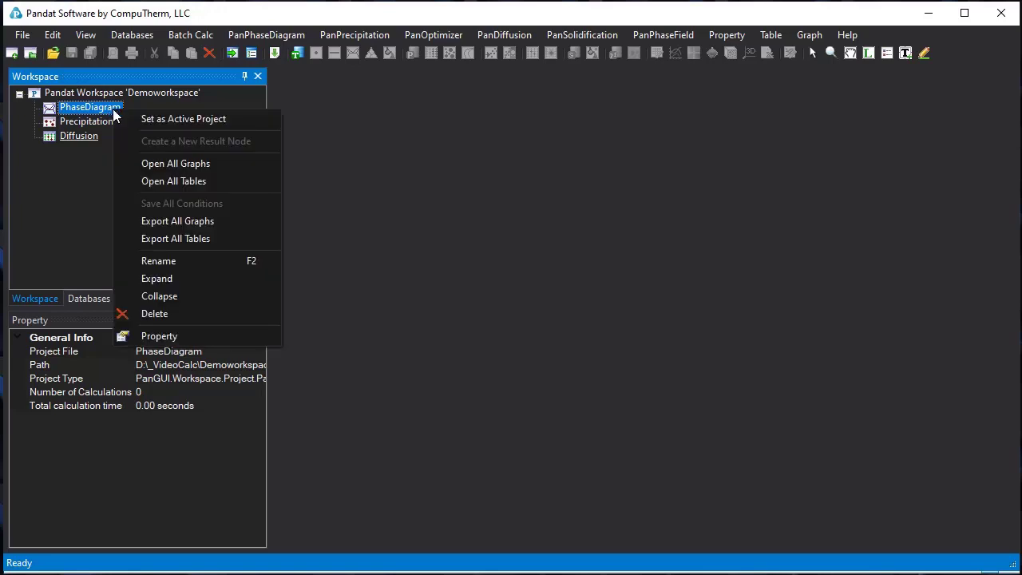
pyautogui.click(241, 120)
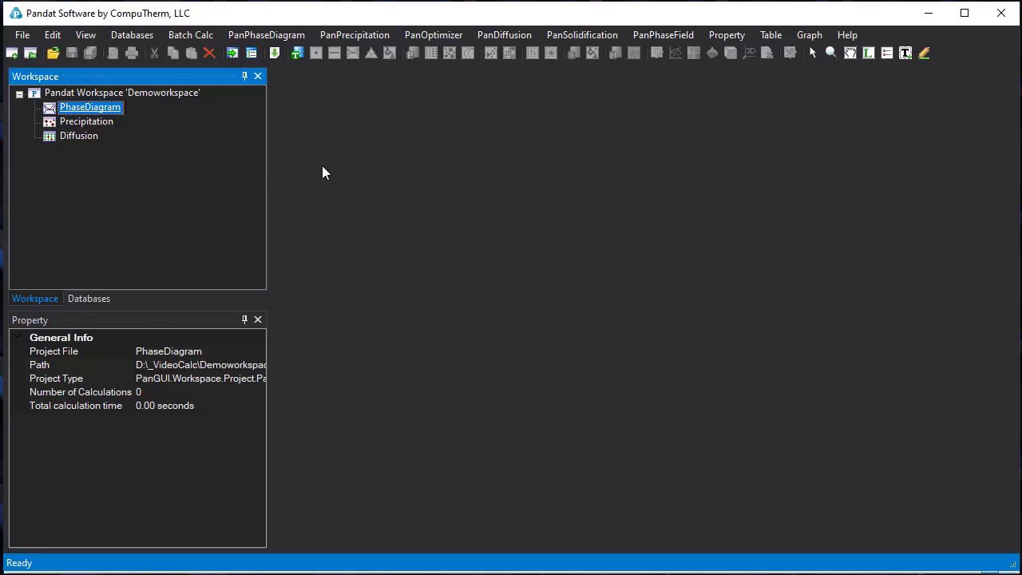
# - Restart Pandat and open the Demoworkspace.pndx workspace file
pyautogui.click(1004, 17)
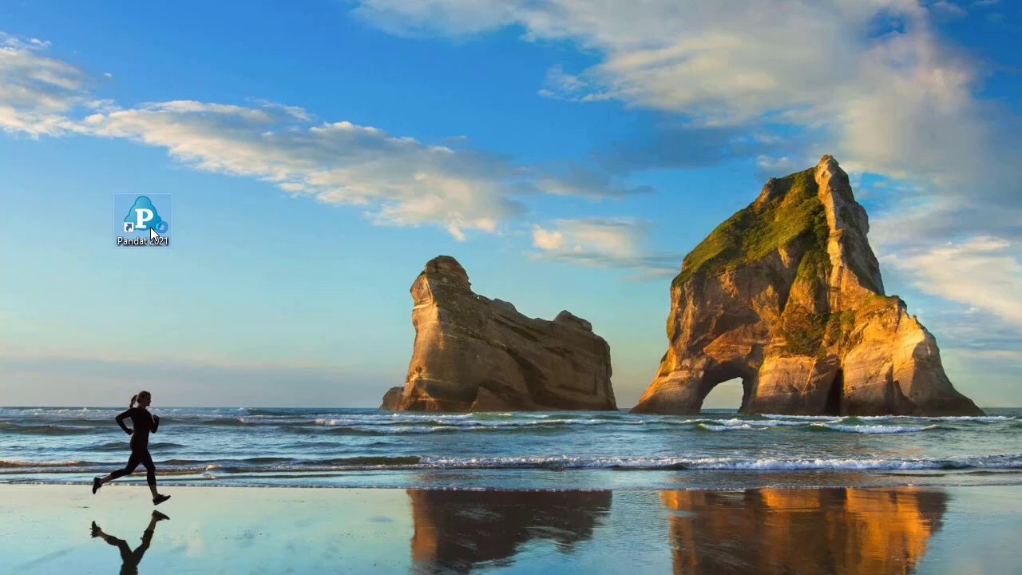
pyautogui.doubleClick(150, 227)
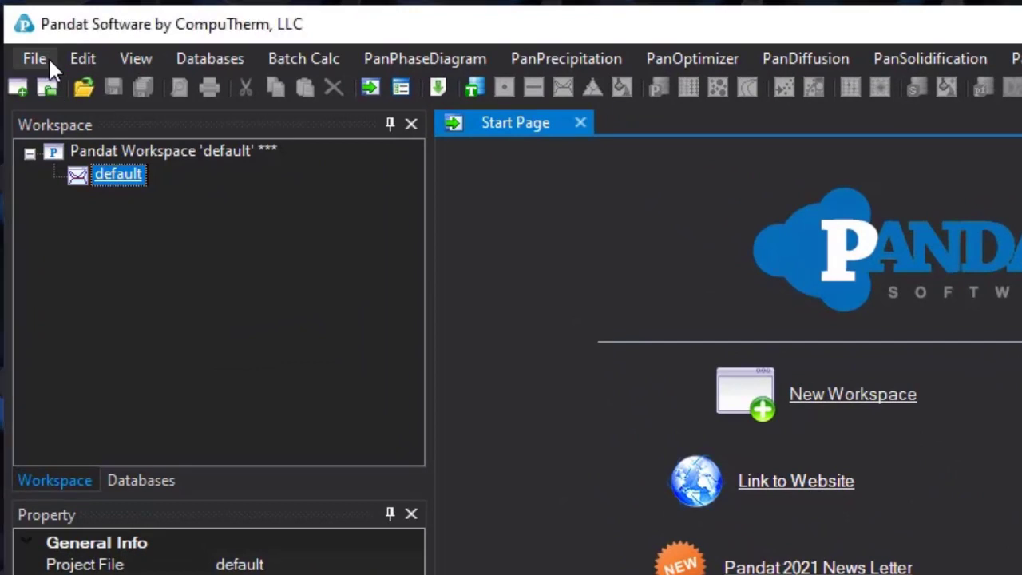
pyautogui.click(47, 57)
pyautogui.moveTo(159, 150)
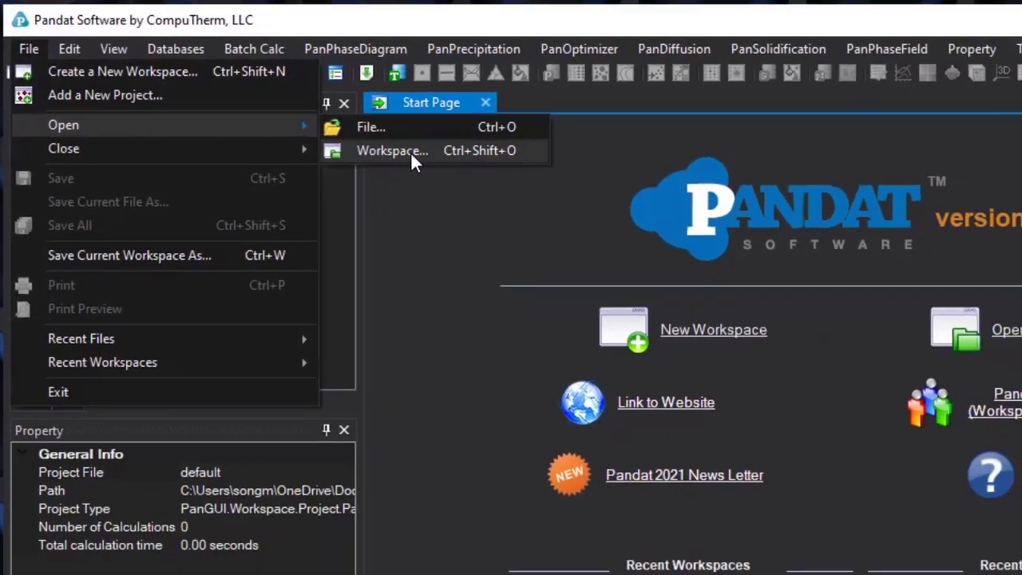
pyautogui.click(479, 180)
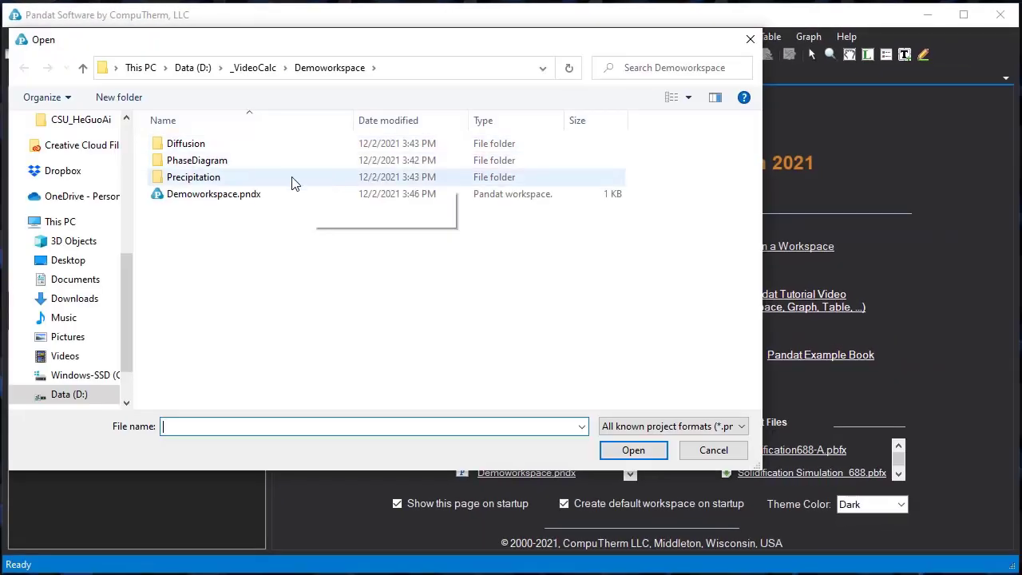
pyautogui.click(223, 197)
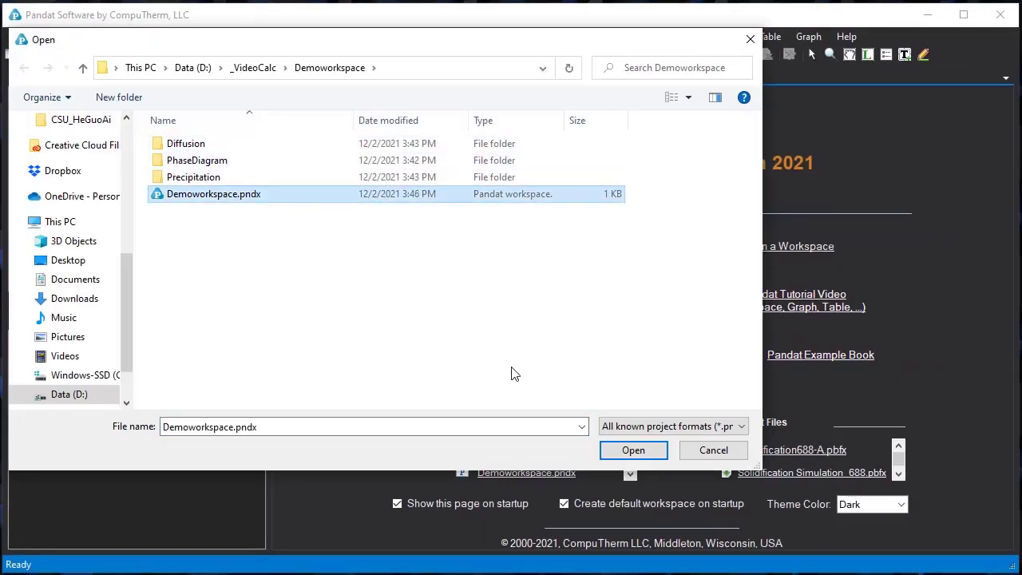
pyautogui.click(634, 450)
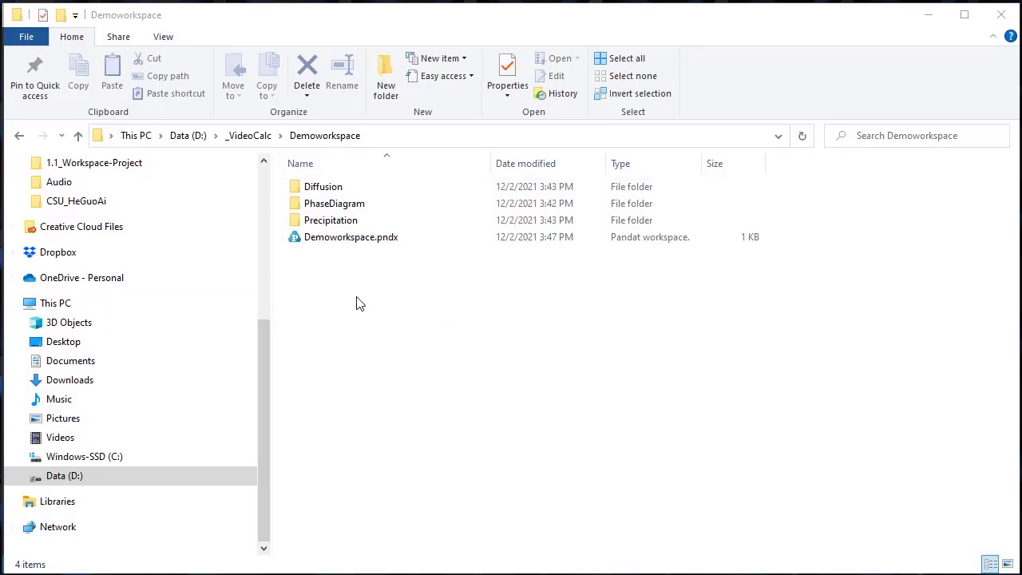
# - Select Demoworkspace.pndx to confirm its 477-byte size, then minimize Explorer
pyautogui.click(360, 246)
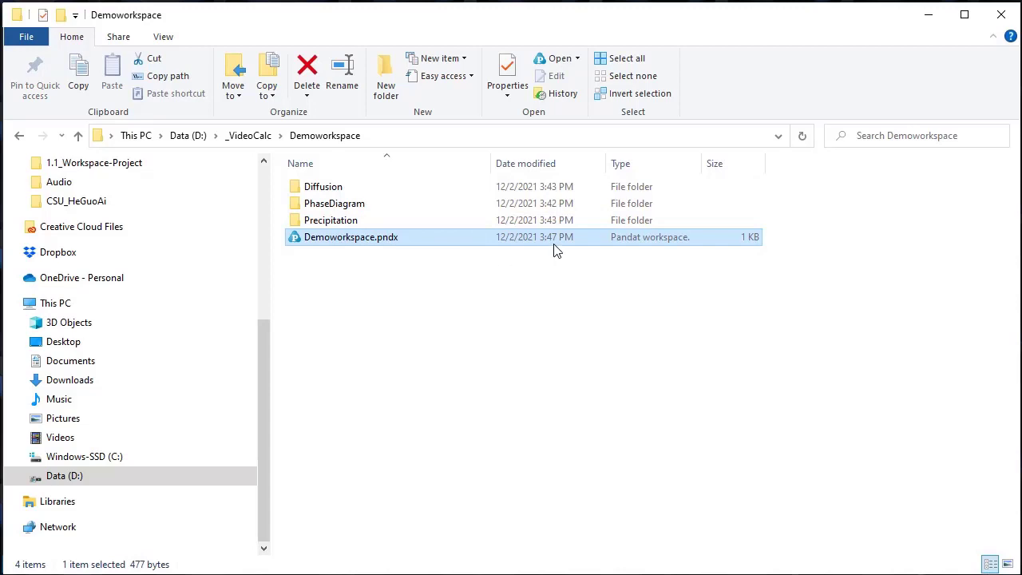
pyautogui.click(933, 17)
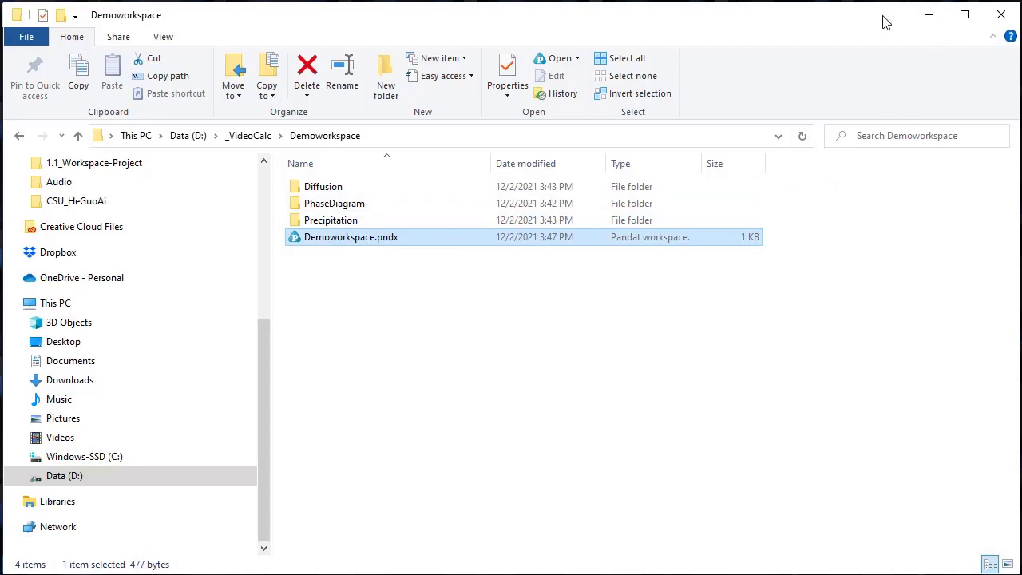